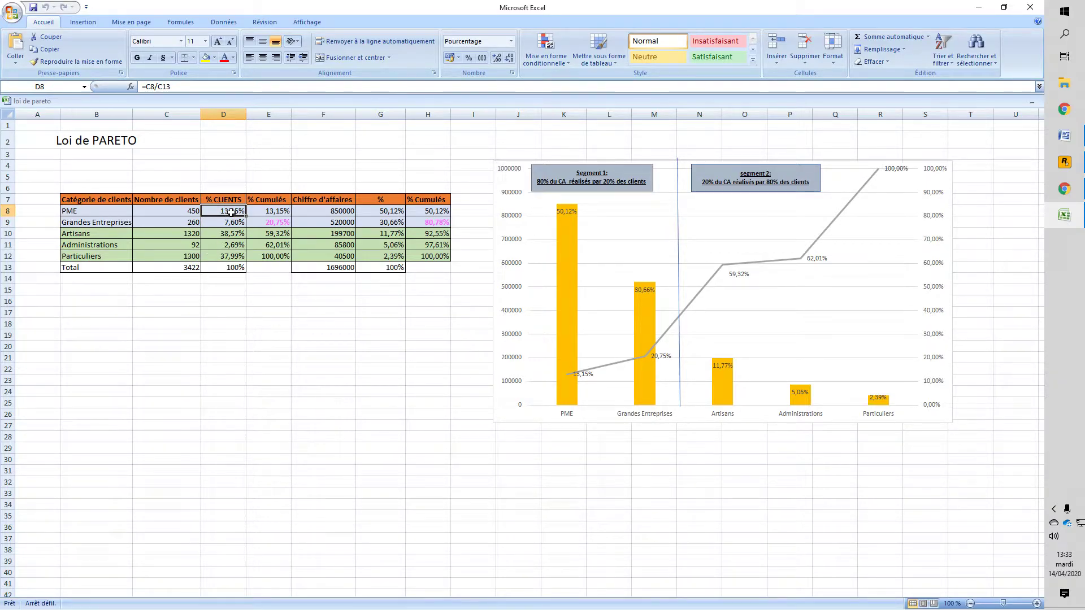
# - Format the PME client share in D8 as a percentage with one decimal
pyautogui.click(470, 56)
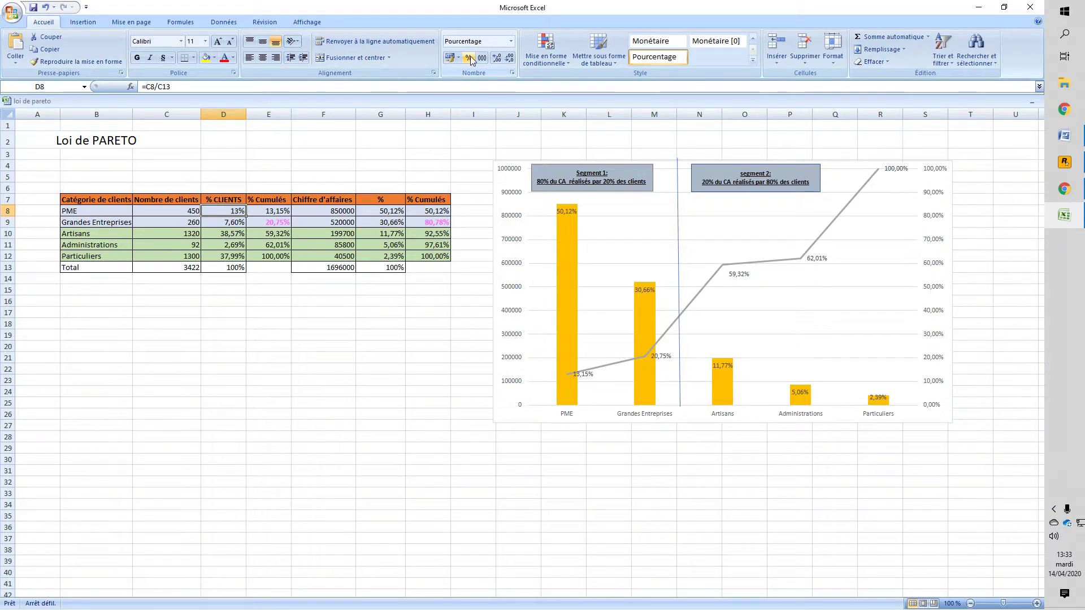
pyautogui.click(501, 59)
pyautogui.click(509, 60)
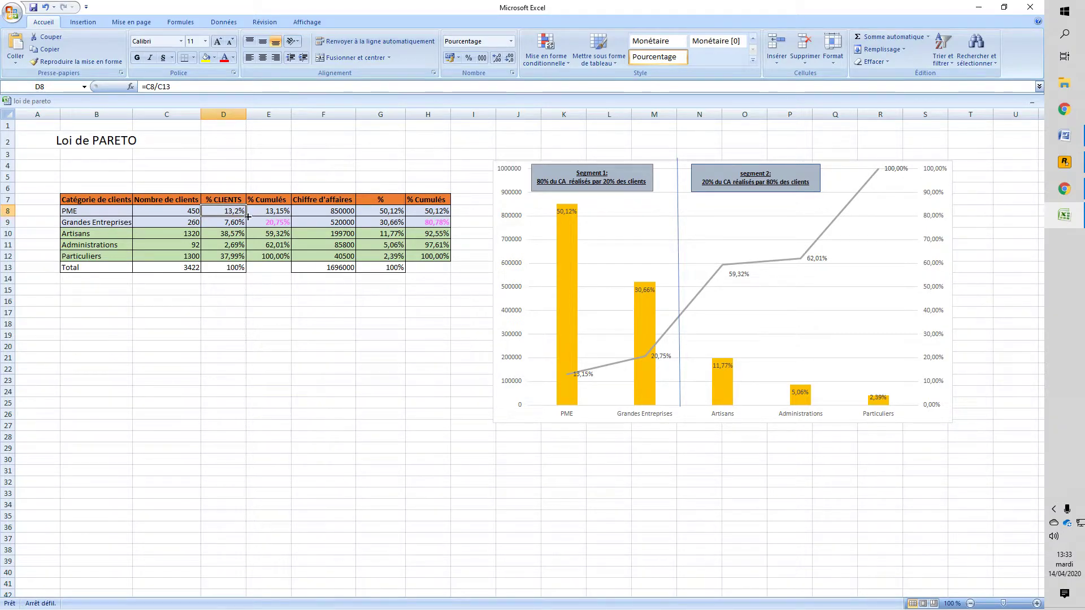
# - Make the total reference absolute in D8 so the formula is =C8/$C$13, and fill it down to D12
pyautogui.moveTo(247, 217); pyautogui.dragTo(239, 261)
pyautogui.doubleClick(164, 86)
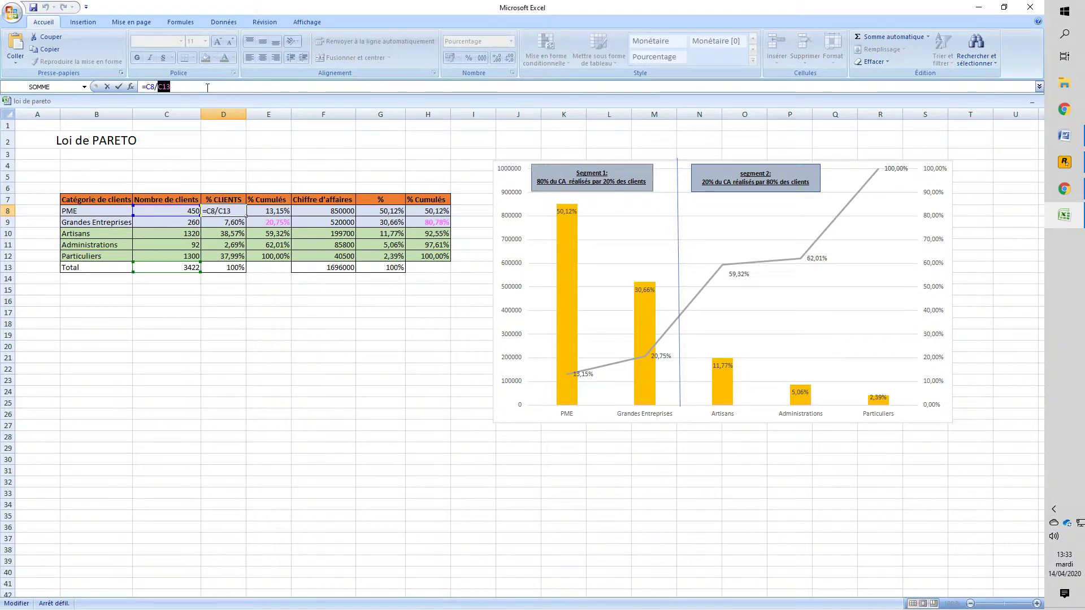
pyautogui.press('F4')
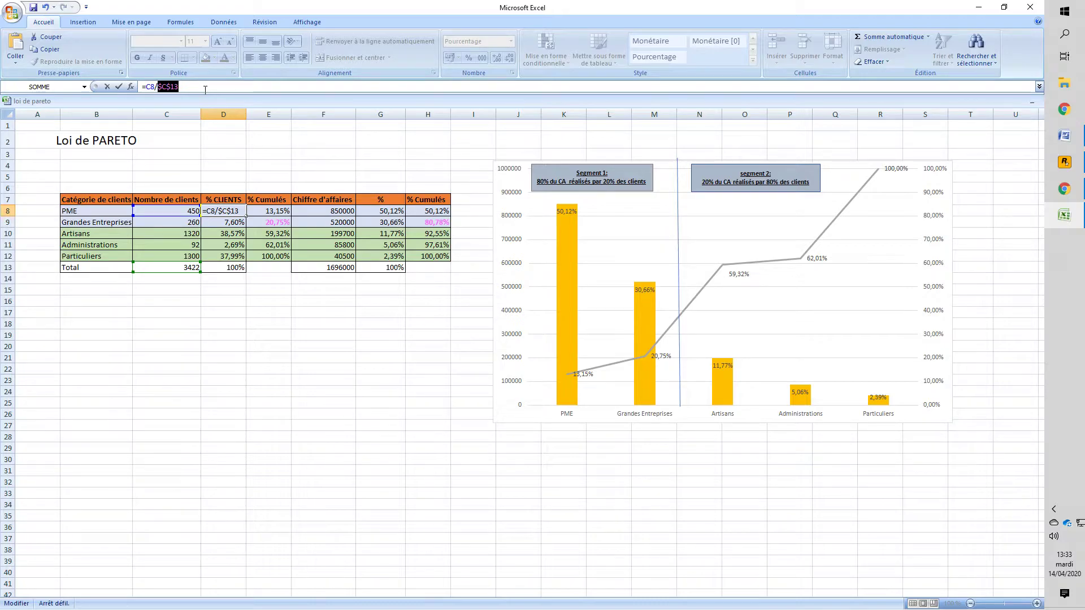
pyautogui.click(193, 88)
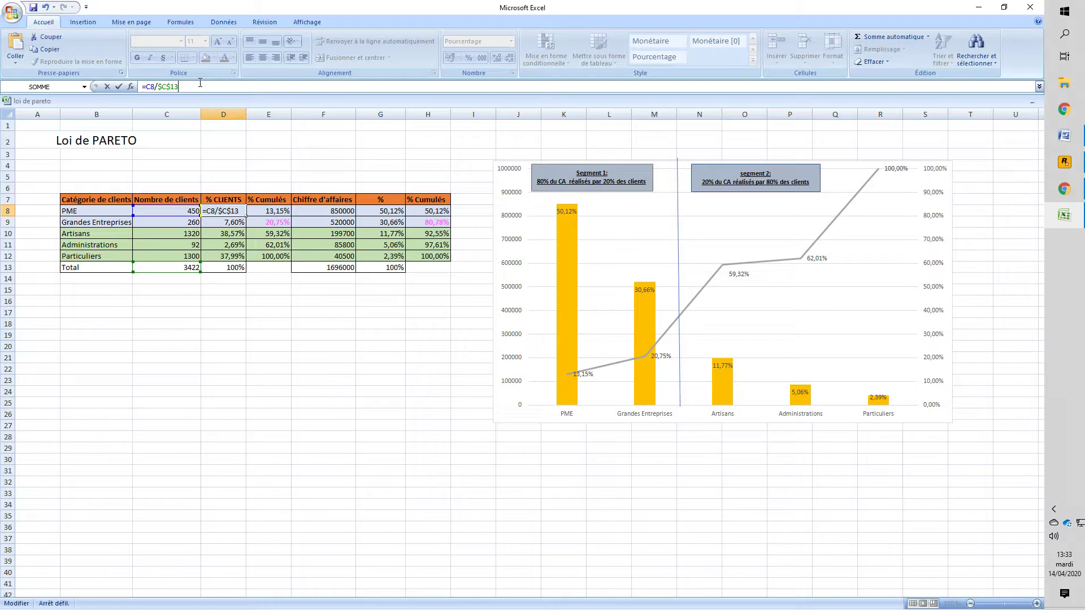
pyautogui.hotkey('ctrl', 'Return')
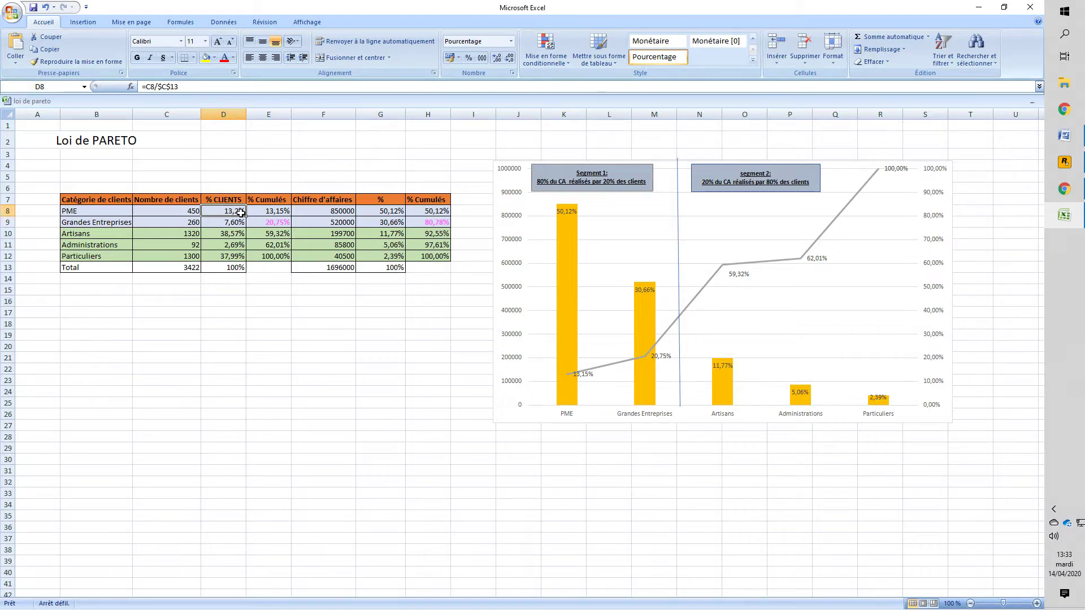
pyautogui.moveTo(245, 216); pyautogui.dragTo(247, 257)
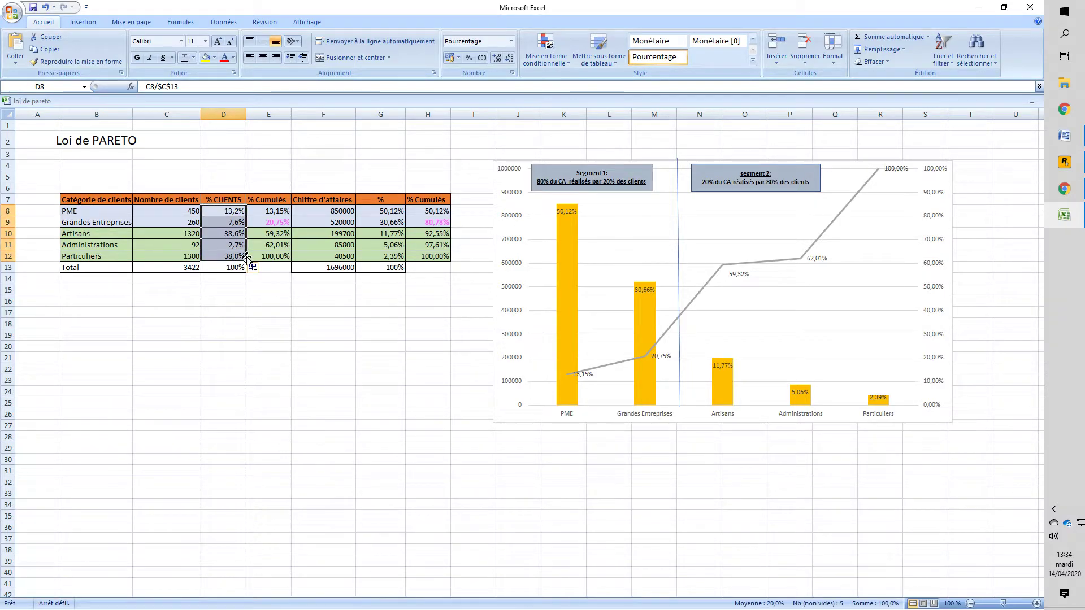
pyautogui.click(237, 233)
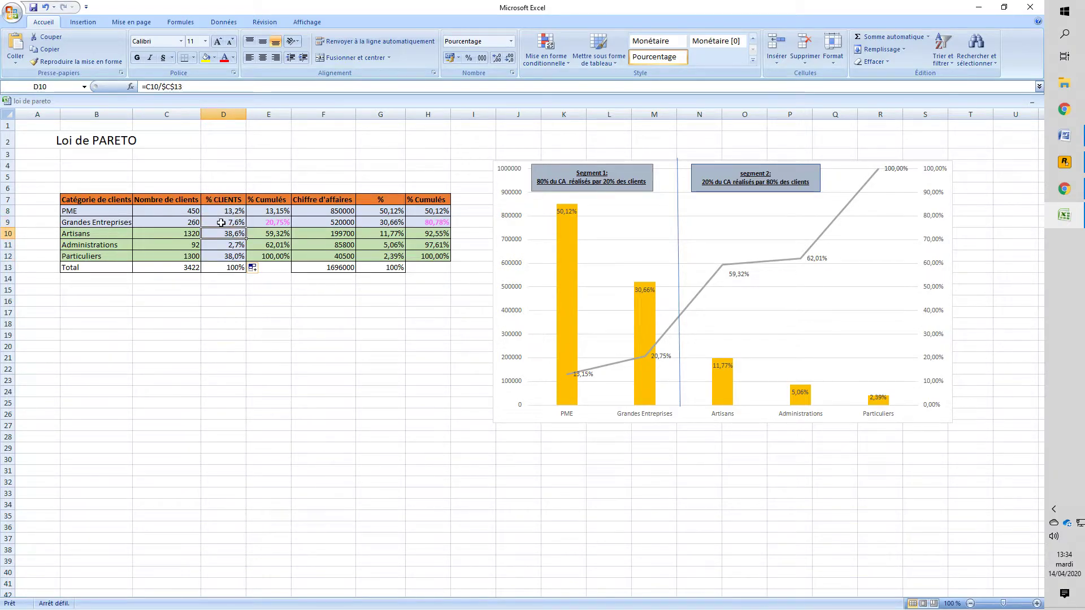
pyautogui.click(232, 248)
pyautogui.click(233, 255)
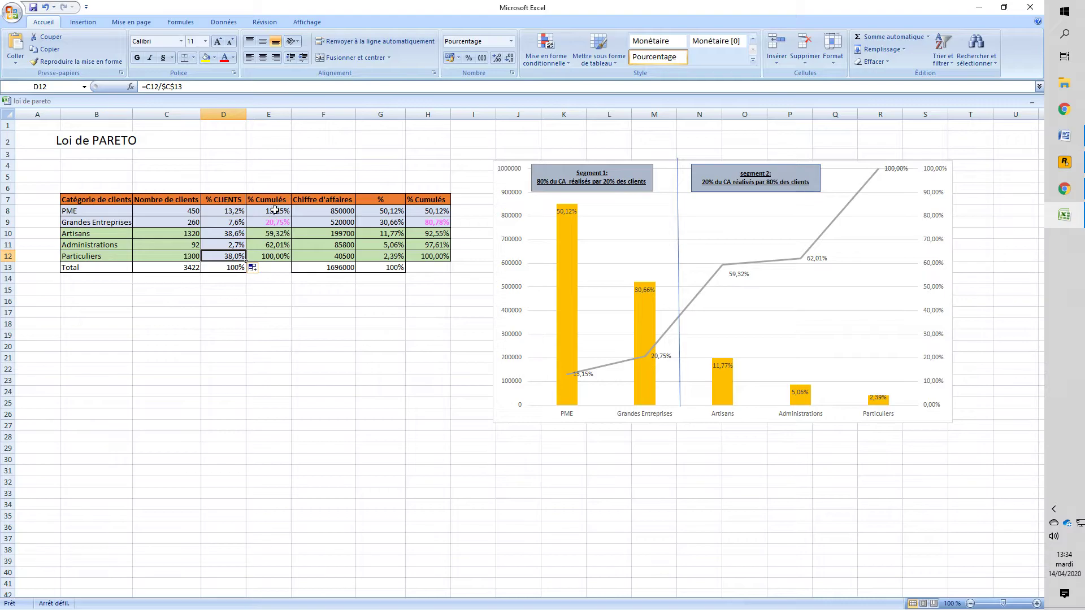
# - Copy the green cell formatting of C10 to D10:D12 and show D8:D12 as percentages without decimals
pyautogui.click(190, 233)
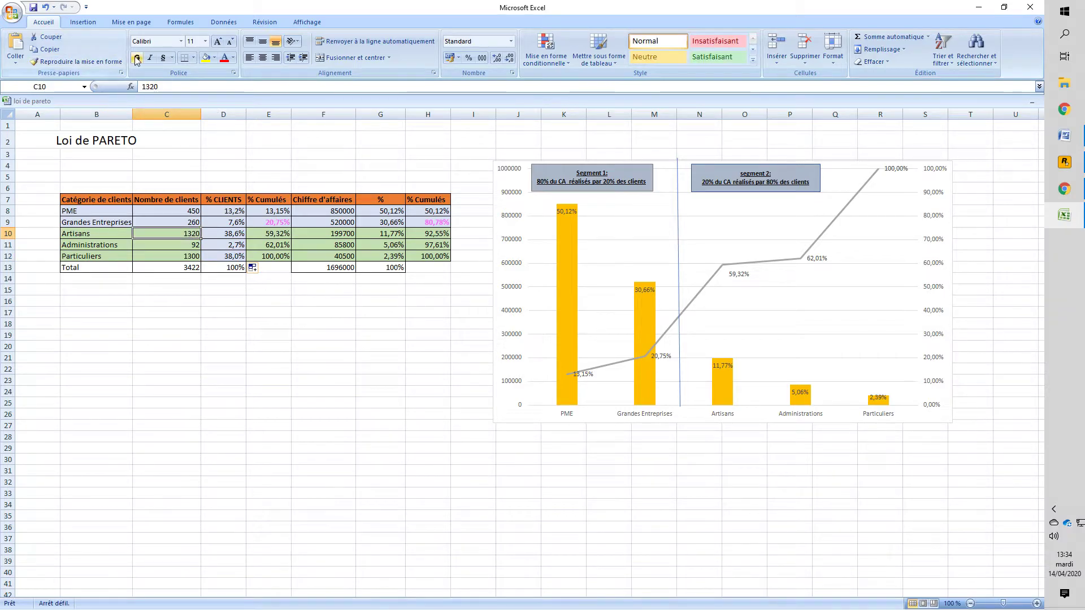
pyautogui.click(78, 62)
pyautogui.moveTo(232, 234); pyautogui.dragTo(227, 259)
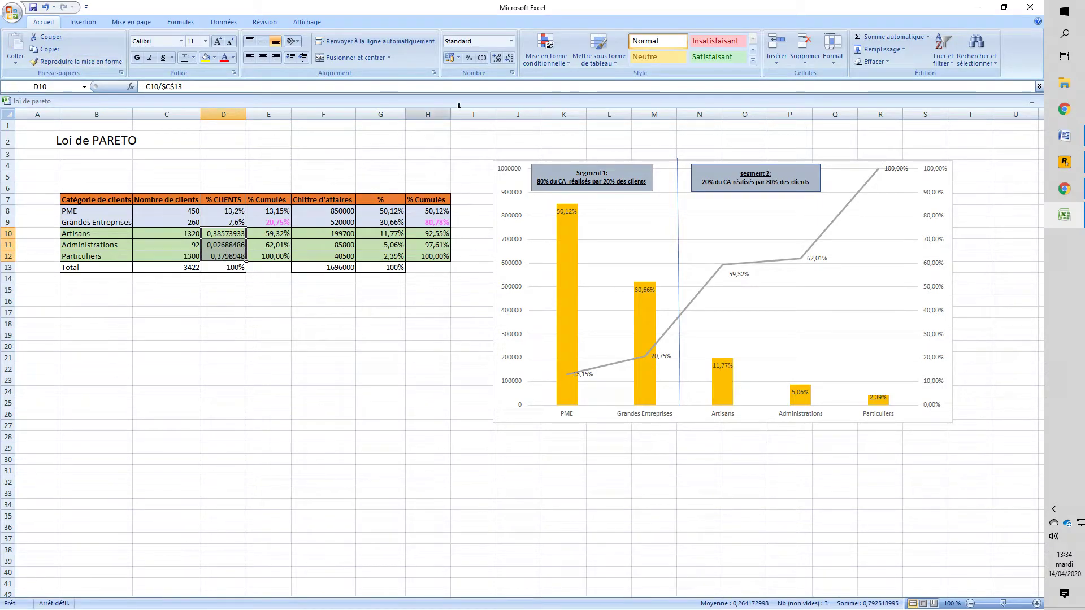
pyautogui.click(469, 57)
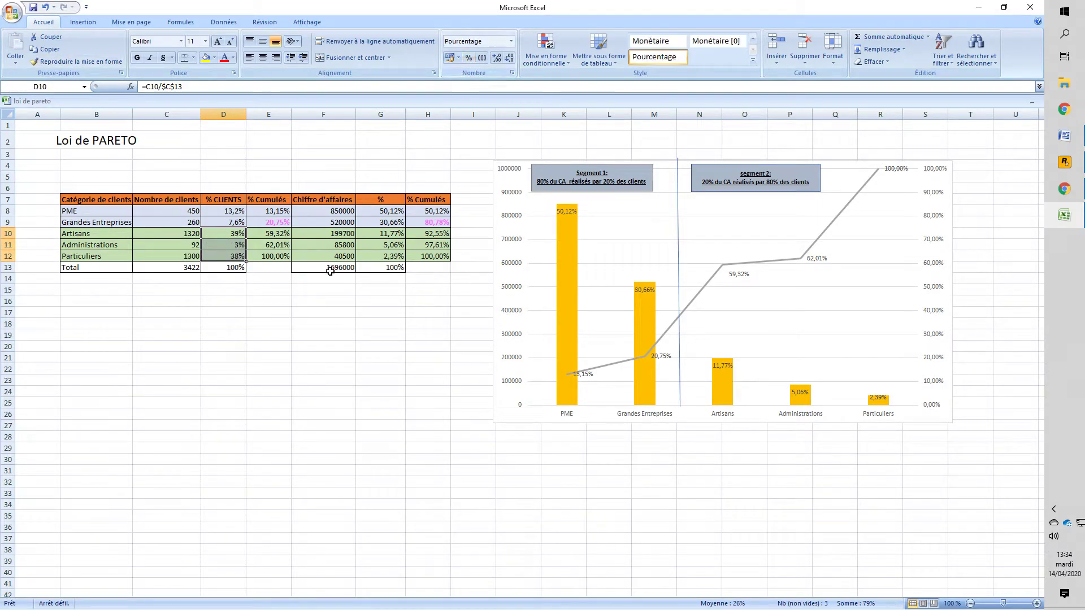
pyautogui.moveTo(226, 210); pyautogui.dragTo(234, 255)
pyautogui.click(468, 58)
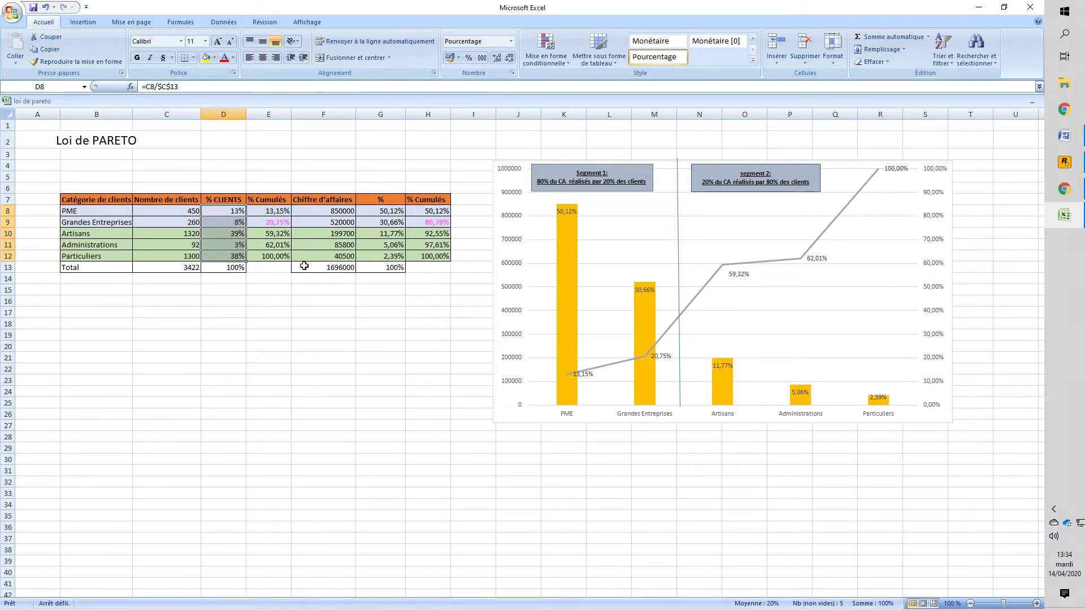
# - Fill the cumulative client percentage formula =E8+D9 from E9 down to E12
pyautogui.click(280, 211)
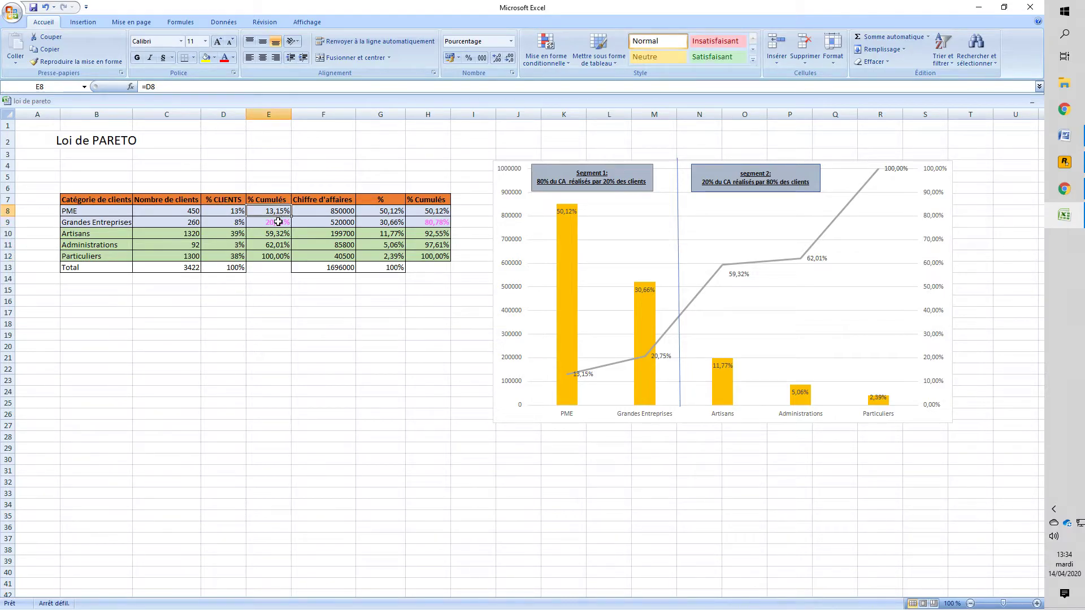
pyautogui.click(278, 225)
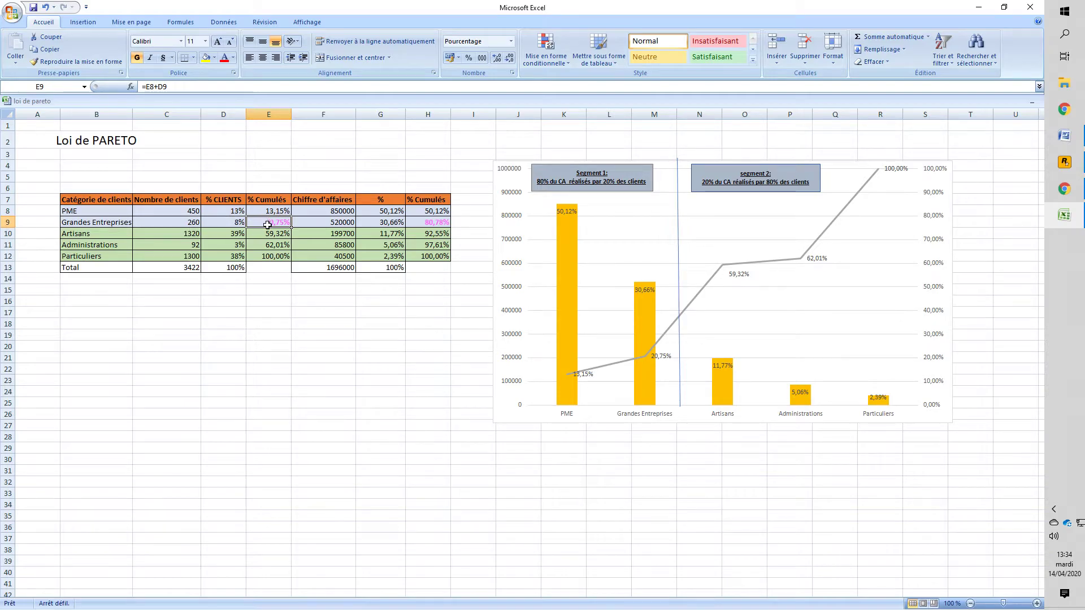
pyautogui.moveTo(292, 226); pyautogui.dragTo(287, 256)
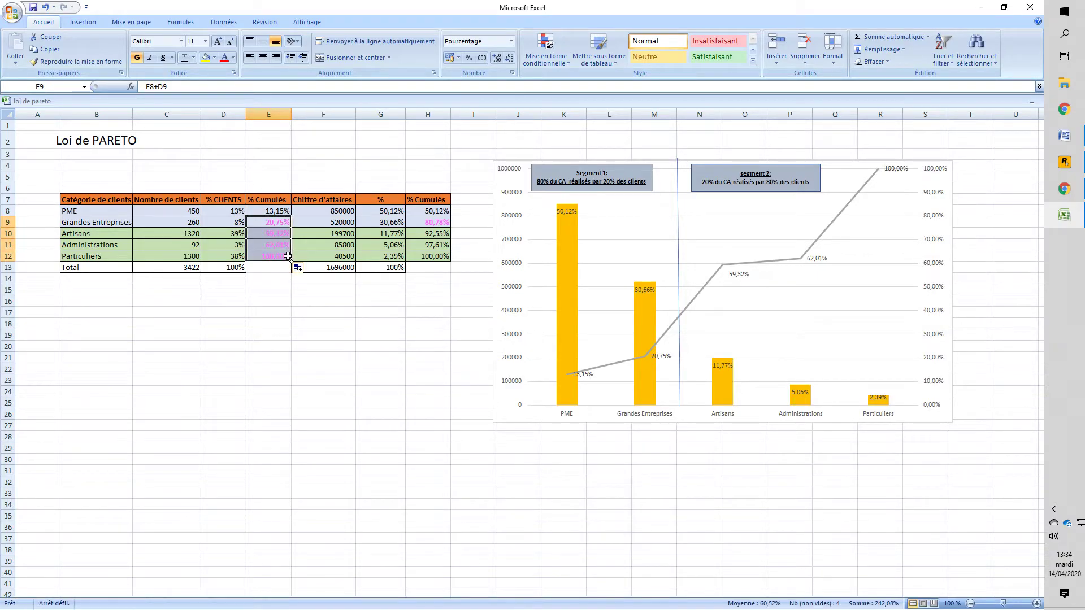
pyautogui.click(273, 223)
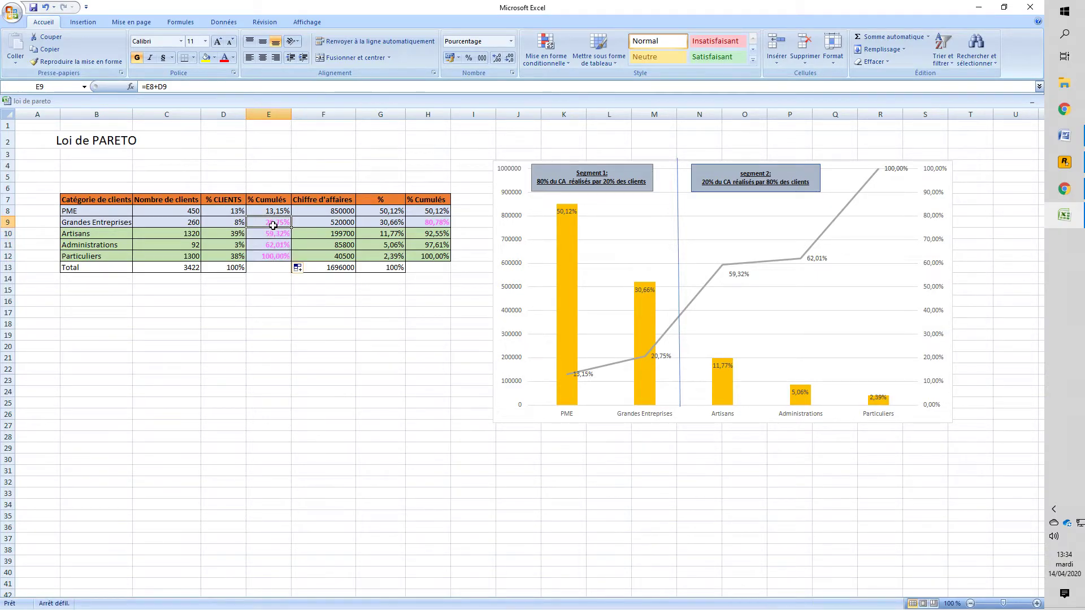
pyautogui.click(274, 231)
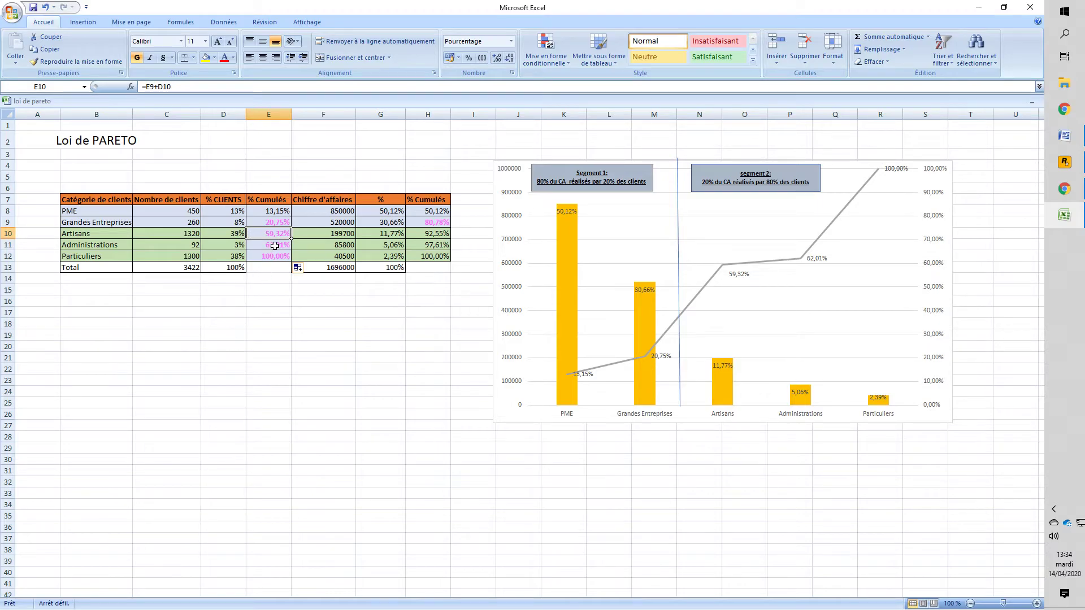
# - Copy the bold pink formatting of E9 to the PME cumulative percentage in E8
pyautogui.moveTo(278, 211); pyautogui.dragTo(278, 240)
pyautogui.click(280, 222)
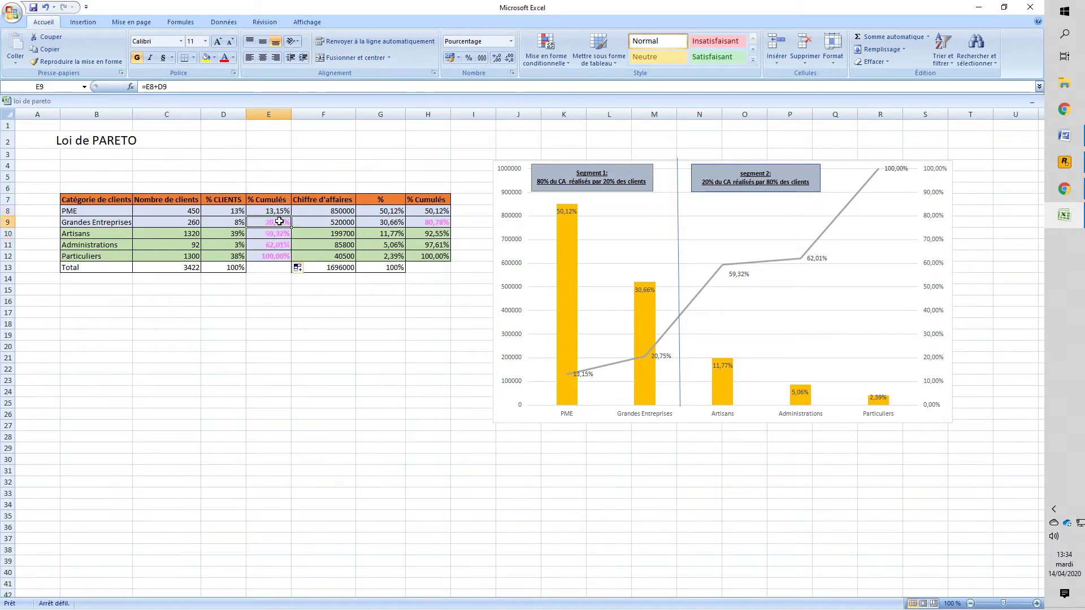
pyautogui.click(117, 66)
pyautogui.click(277, 210)
pyautogui.click(363, 326)
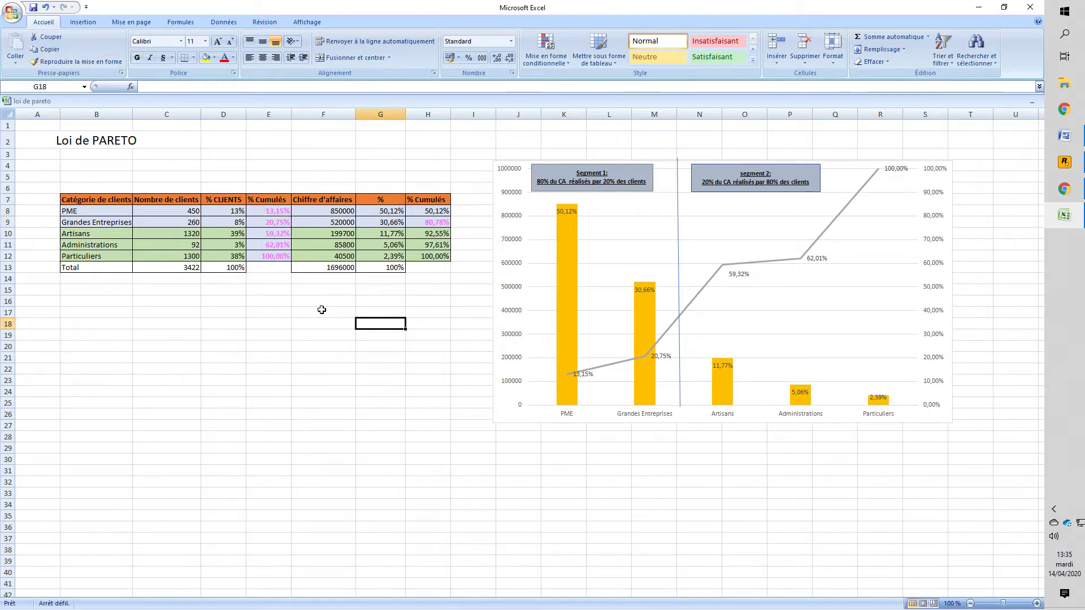
# - Examine the formulas in the client percentage columns and in the turnover percentage column
pyautogui.click(256, 209)
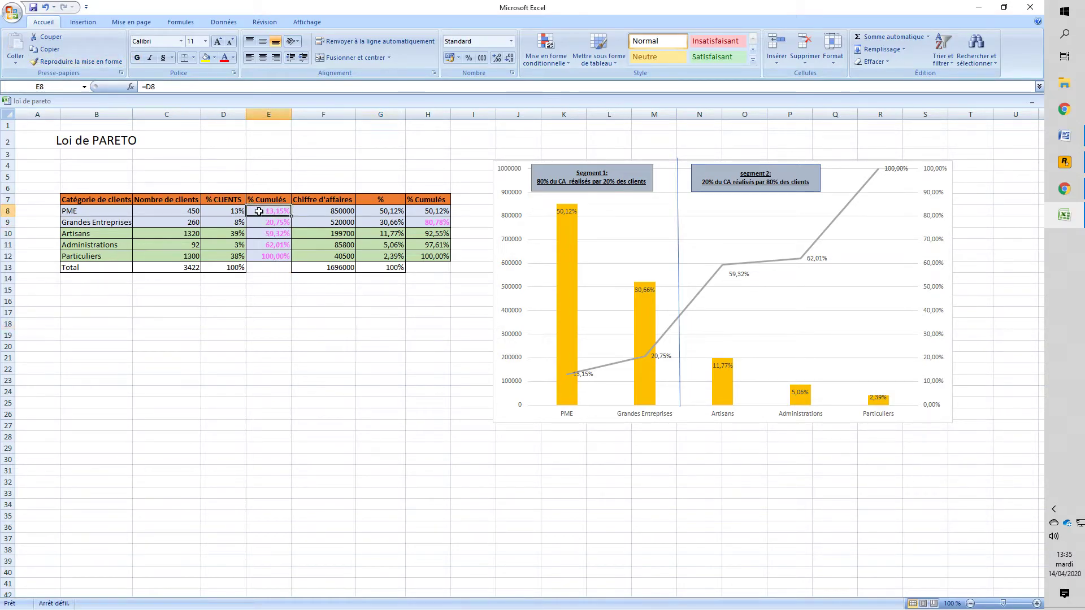
pyautogui.click(226, 216)
pyautogui.click(227, 222)
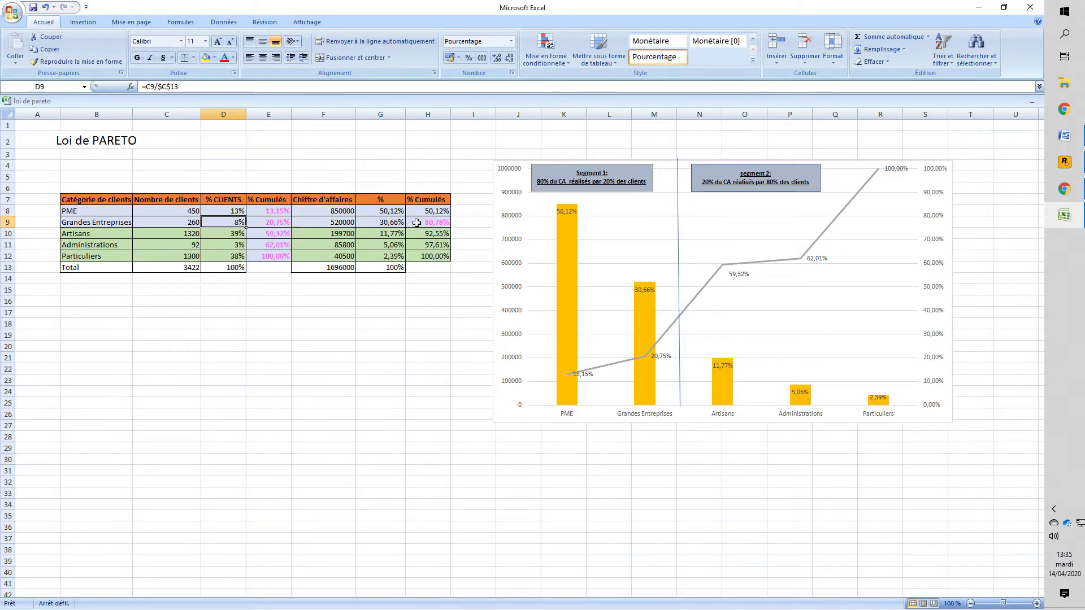
pyautogui.click(392, 213)
pyautogui.click(391, 221)
pyautogui.click(392, 234)
pyautogui.click(387, 251)
# - Change G8's formula to =F8/$F$13, fill it down to G12, and show G8:G12 as percentages without decimals
pyautogui.click(390, 213)
pyautogui.doubleClick(163, 86)
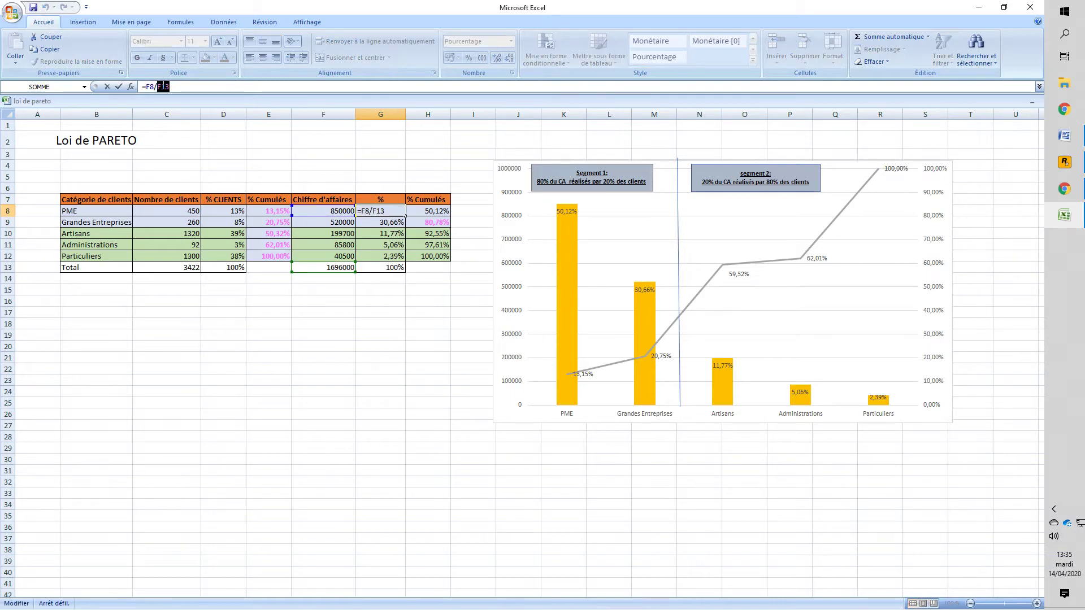
pyautogui.press('F4')
pyautogui.press('Return')
pyautogui.click(392, 211)
pyautogui.moveTo(405, 216); pyautogui.dragTo(406, 259)
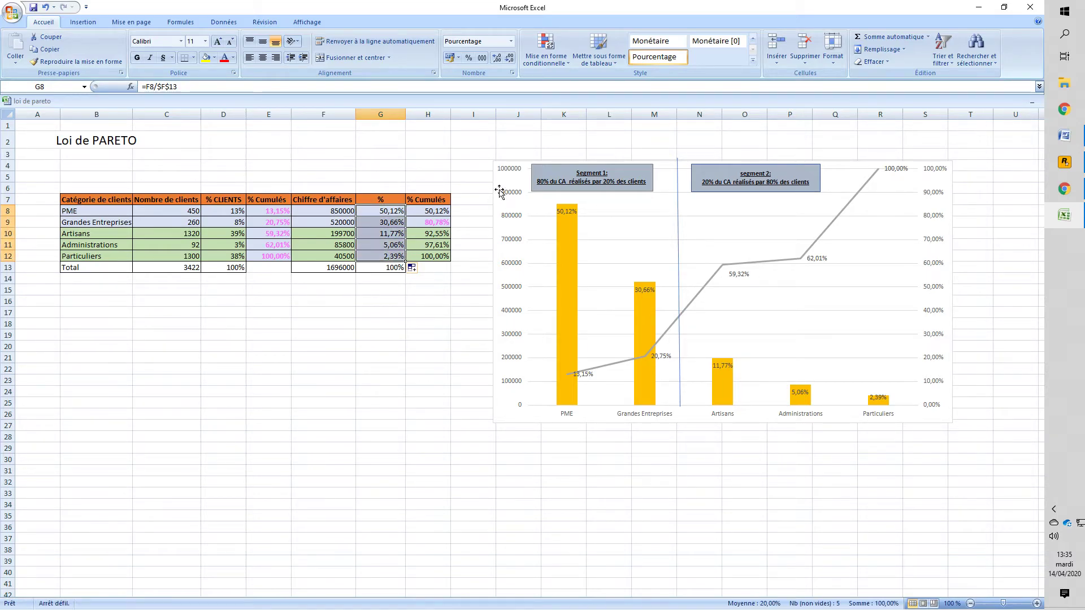
pyautogui.click(470, 57)
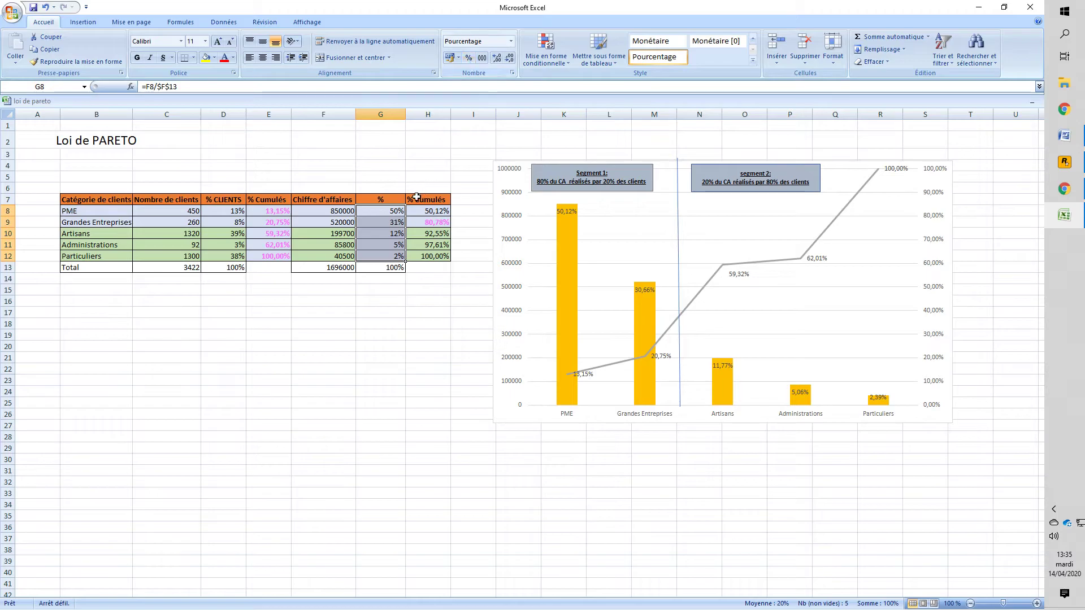
# - Fill the cumulative turnover percentage formula from H9 down to H12
pyautogui.click(364, 236)
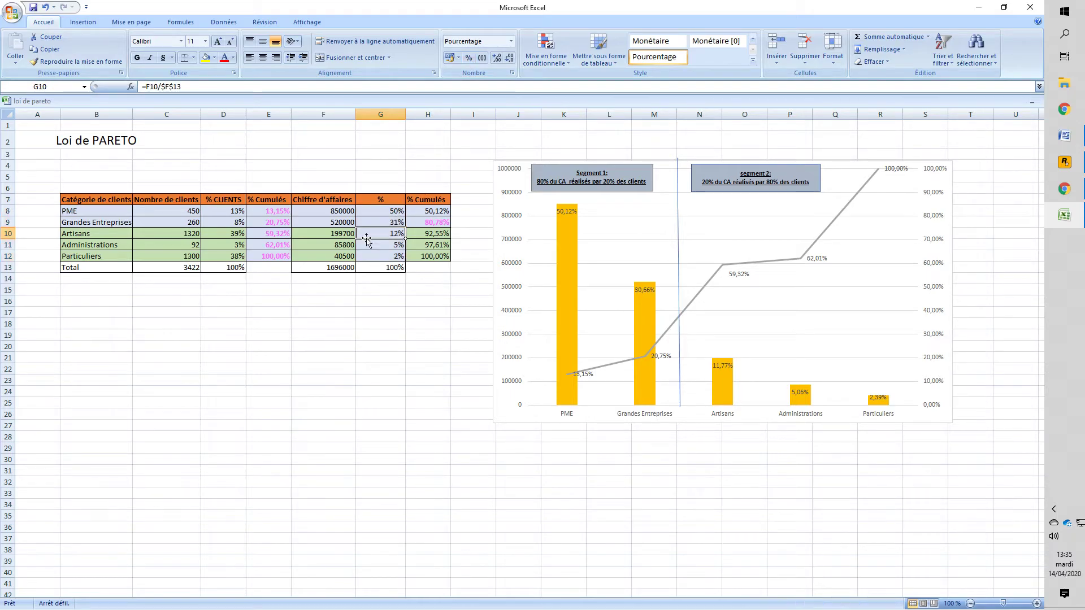
pyautogui.click(234, 236)
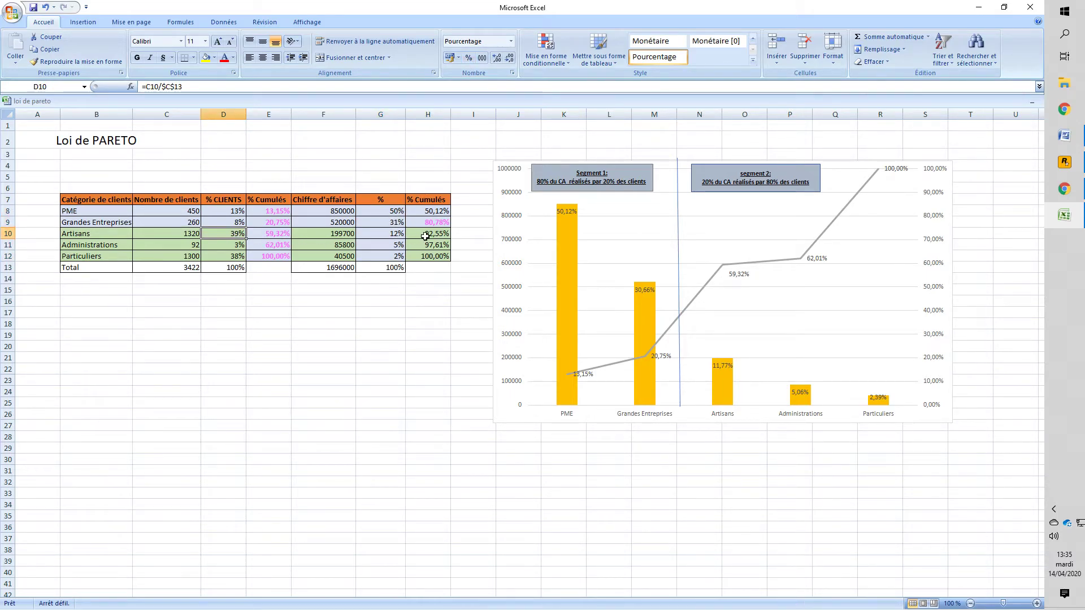
pyautogui.click(438, 211)
pyautogui.click(438, 222)
pyautogui.moveTo(452, 226); pyautogui.dragTo(452, 257)
pyautogui.click(452, 291)
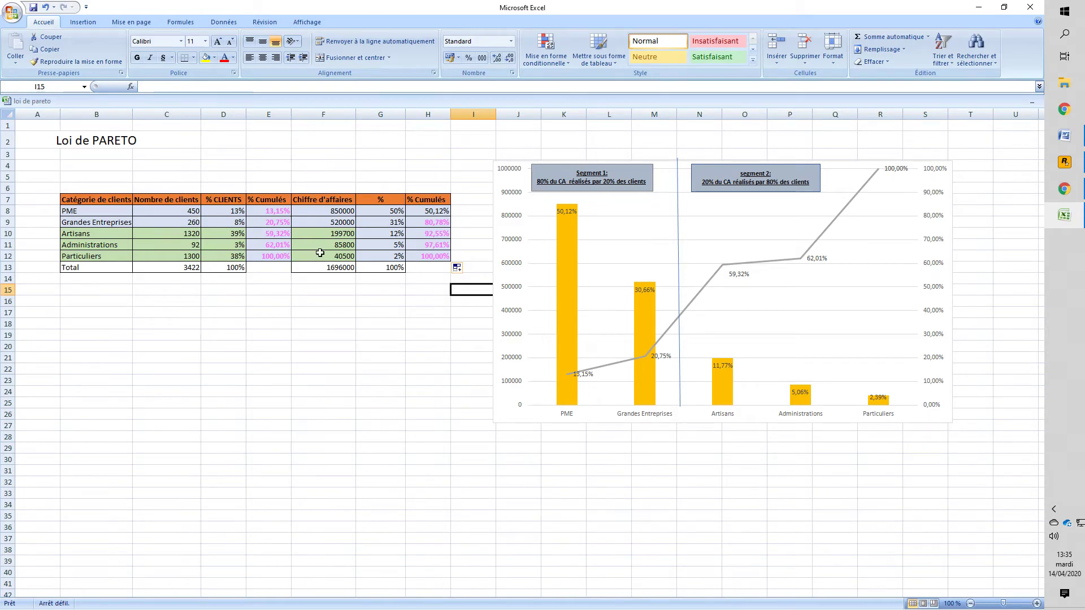
# - Examine the PME and Grandes Entreprises rows, comparing their cumulative client percentages with their cumulative turnover percentages
pyautogui.click(271, 224)
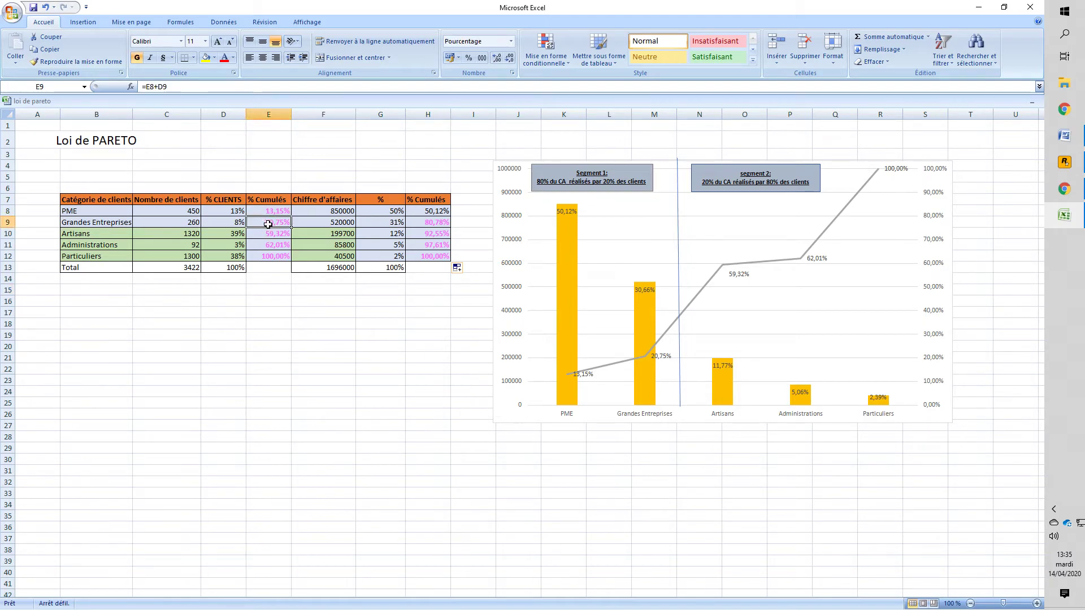
pyautogui.click(100, 210)
pyautogui.moveTo(100, 210); pyautogui.dragTo(432, 223)
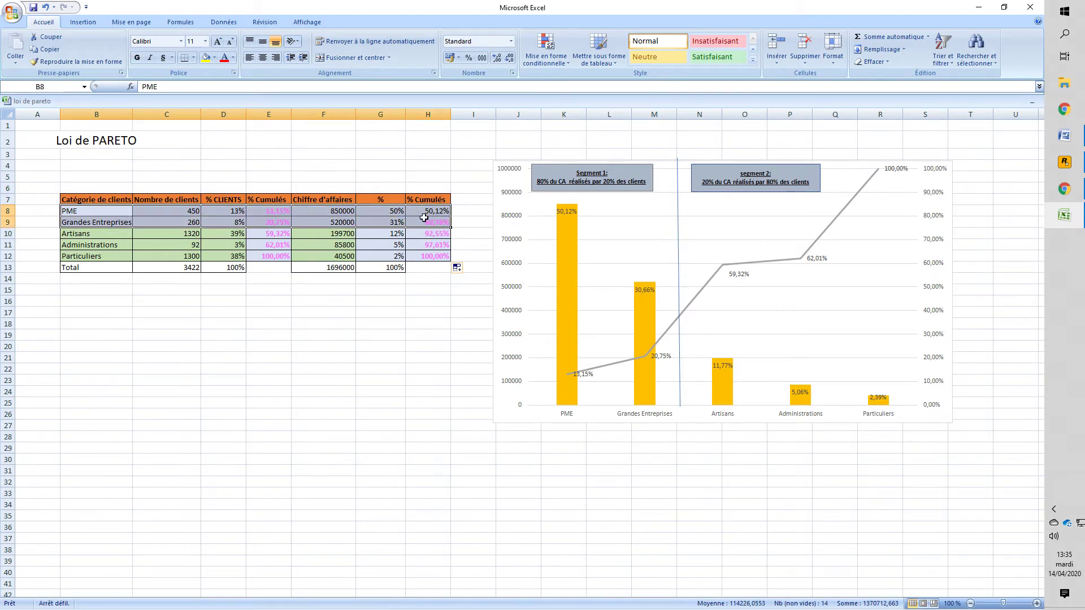
pyautogui.click(342, 232)
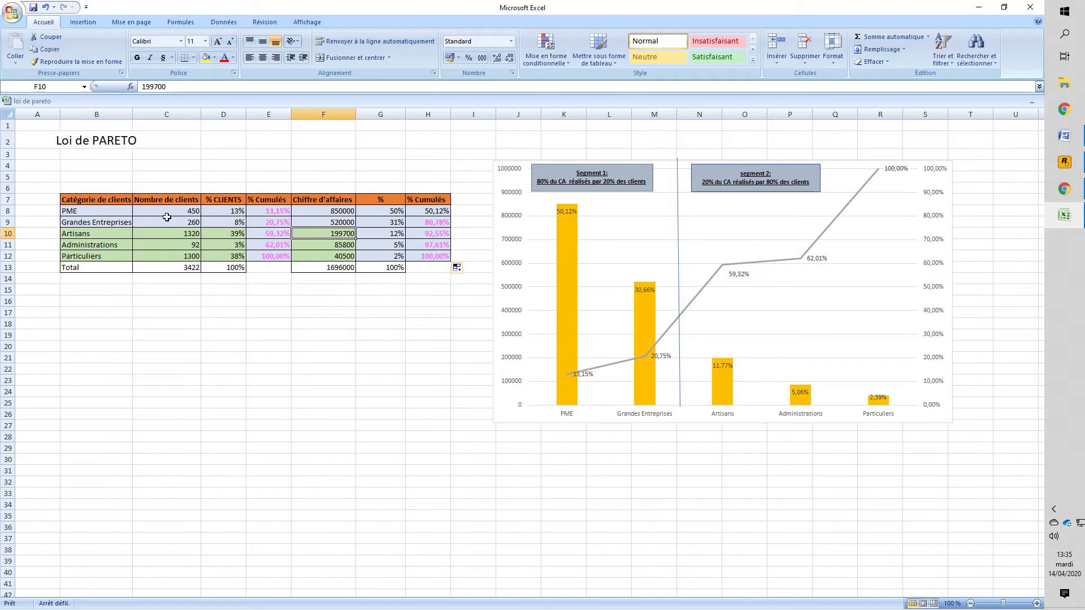
pyautogui.moveTo(64, 211); pyautogui.dragTo(431, 209)
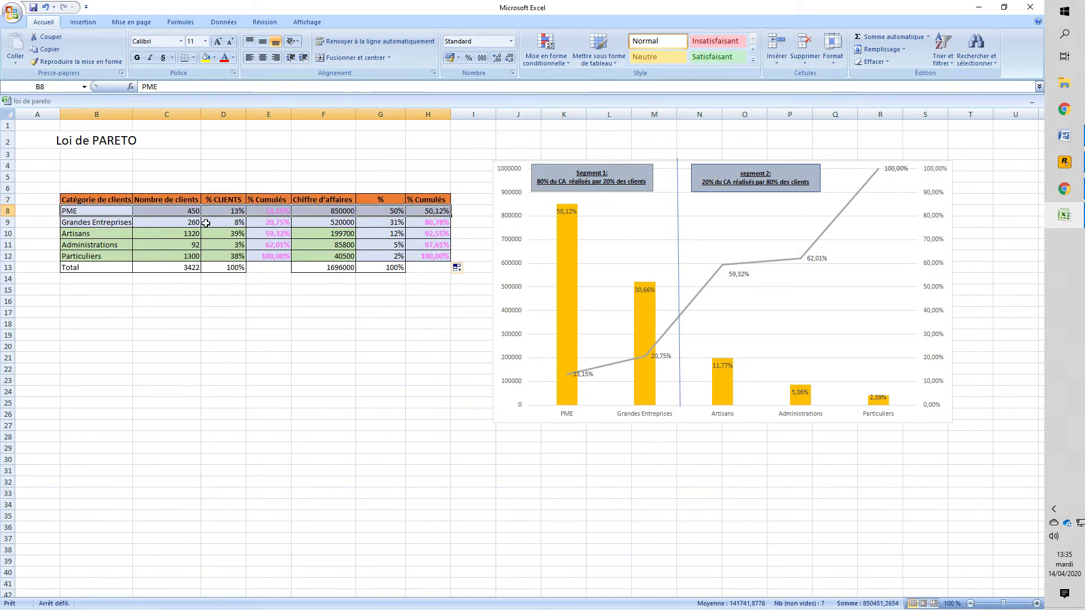
pyautogui.click(219, 211)
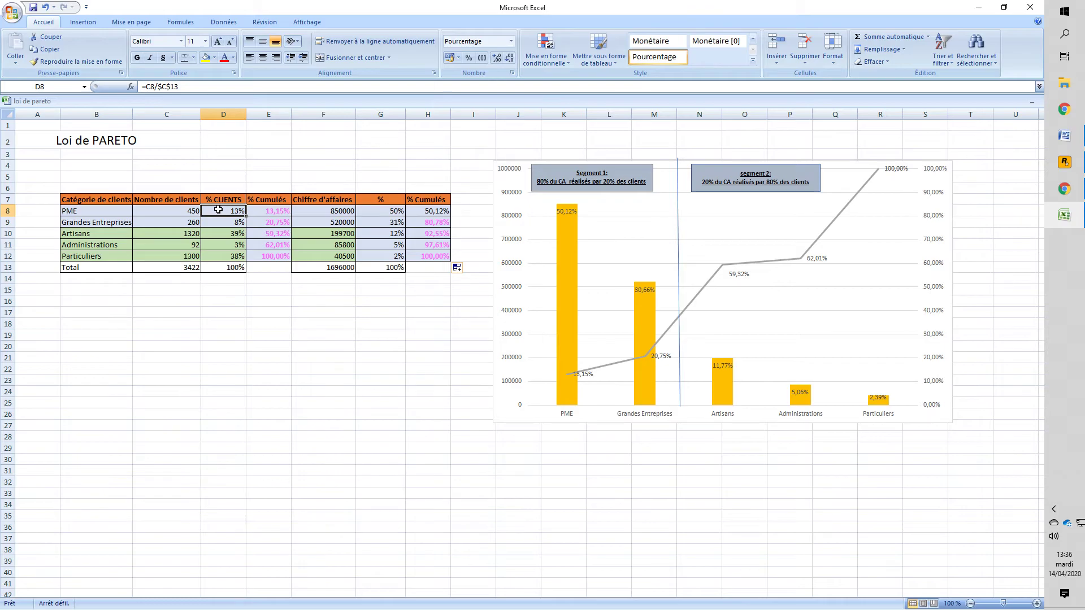
pyautogui.click(427, 213)
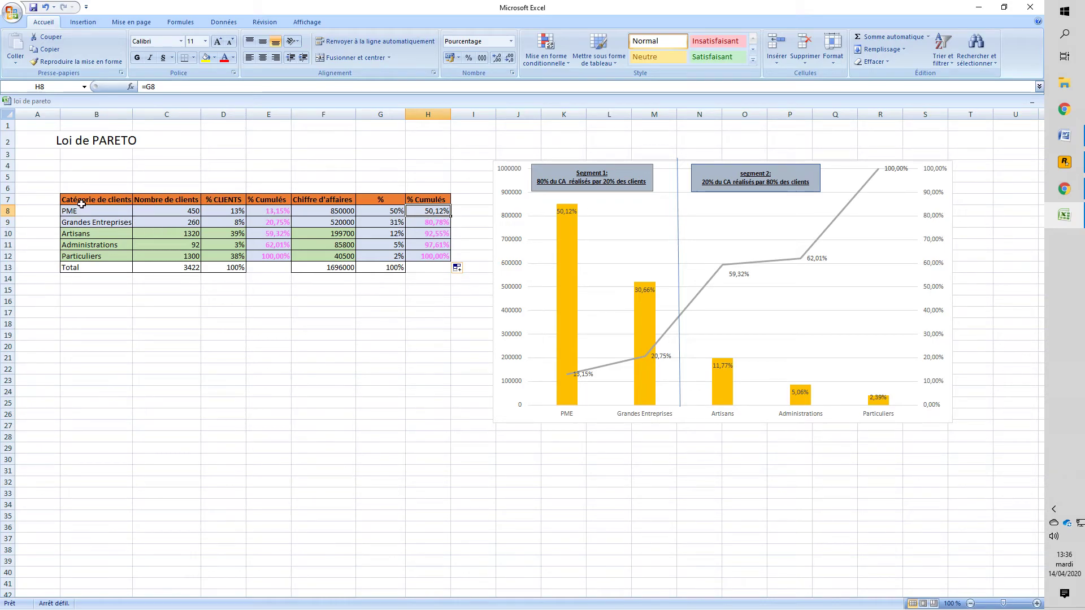
pyautogui.moveTo(274, 212); pyautogui.dragTo(276, 222)
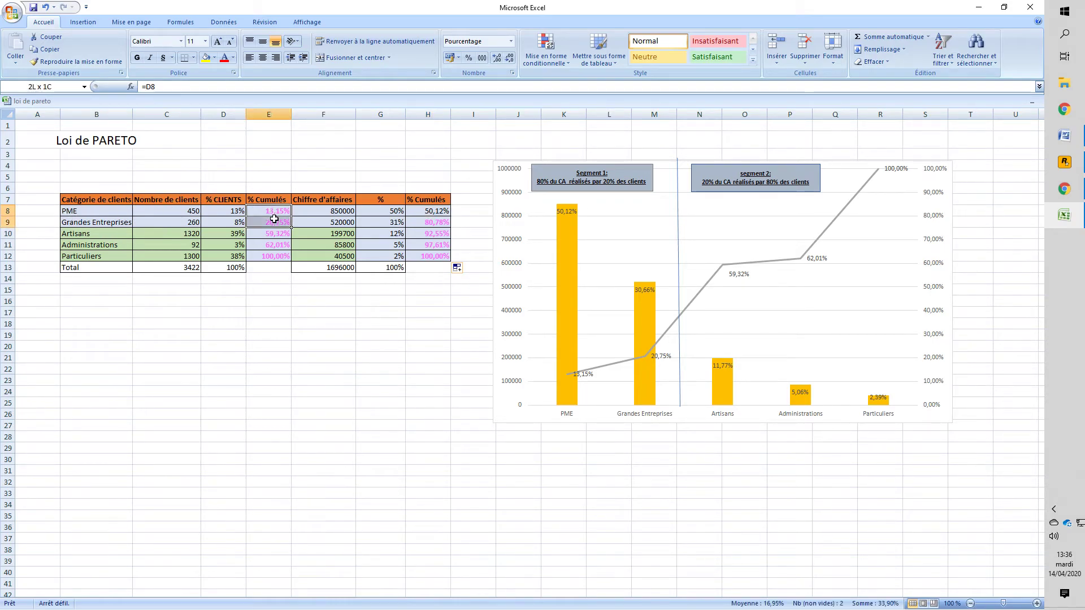
# - Fill the PME and Grandes Entreprises rows, B8:H9, with the lightest gold theme colour
pyautogui.moveTo(97, 211); pyautogui.dragTo(417, 222)
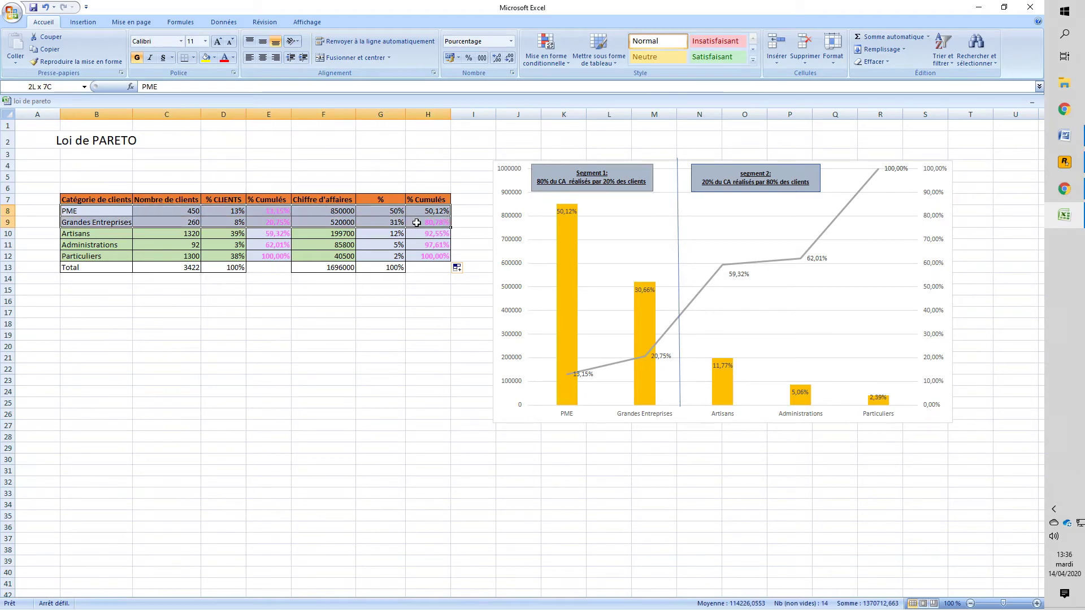
pyautogui.click(213, 58)
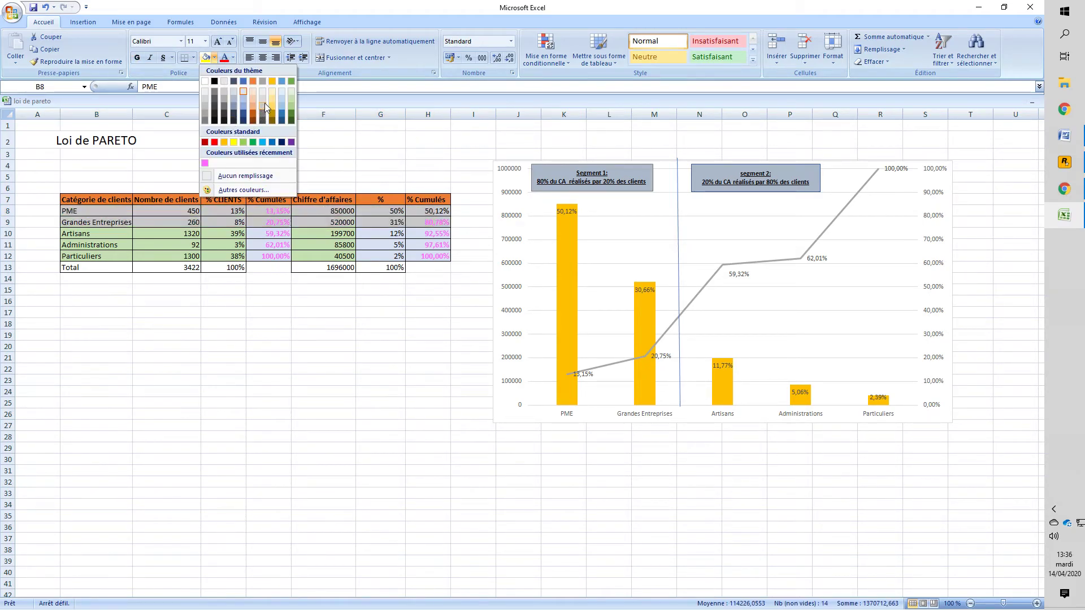
pyautogui.click(273, 90)
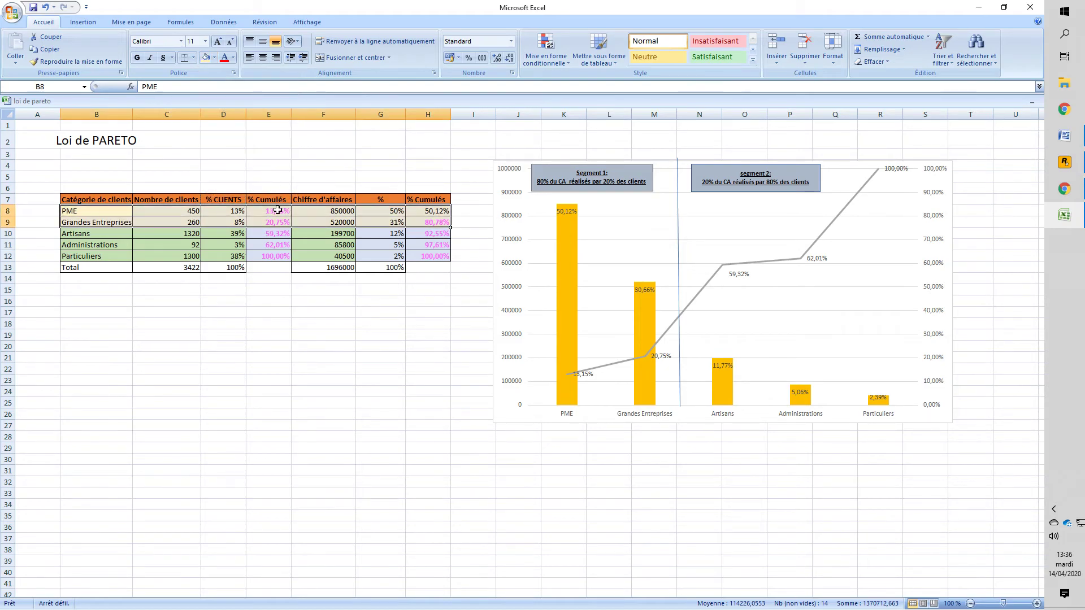
# - Compare the cumulative client and turnover percentages in the Grandes Entreprises row, and review the Artisans, Administrations and Particuliers categories
pyautogui.click(424, 222)
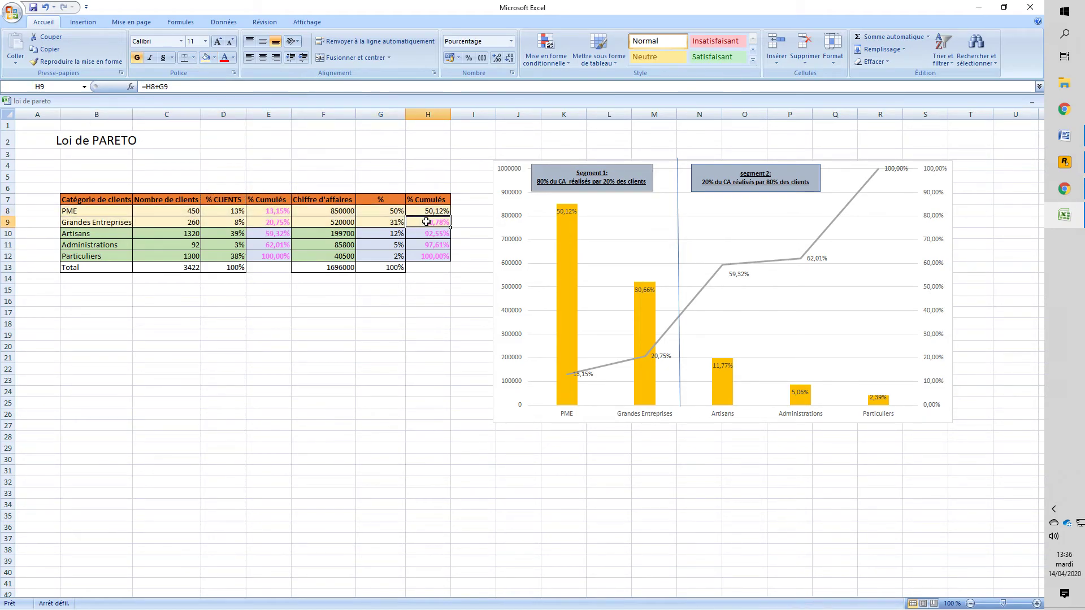
pyautogui.click(281, 225)
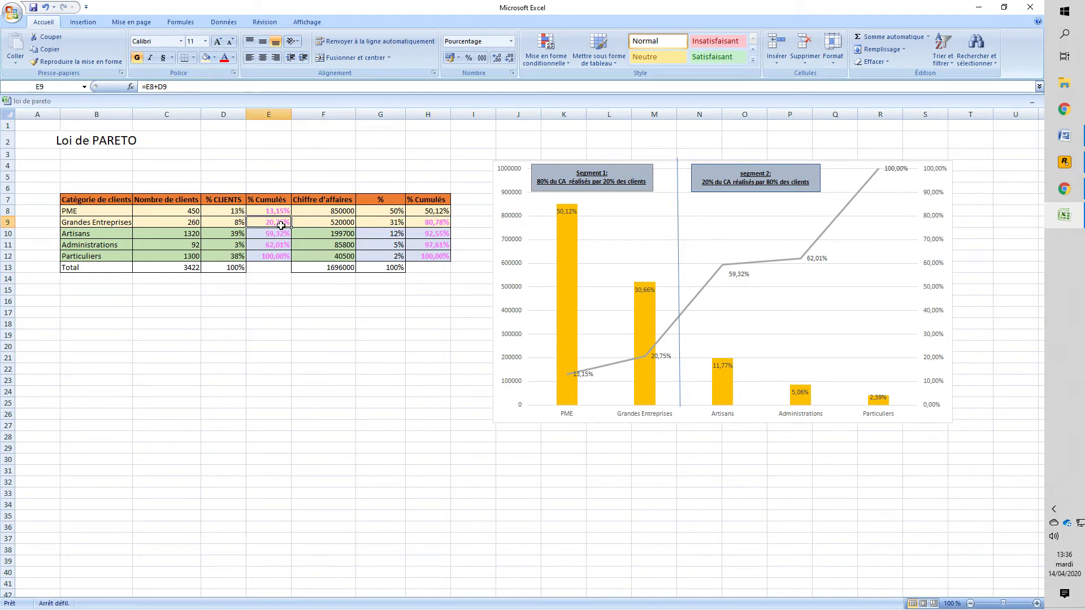
pyautogui.click(429, 225)
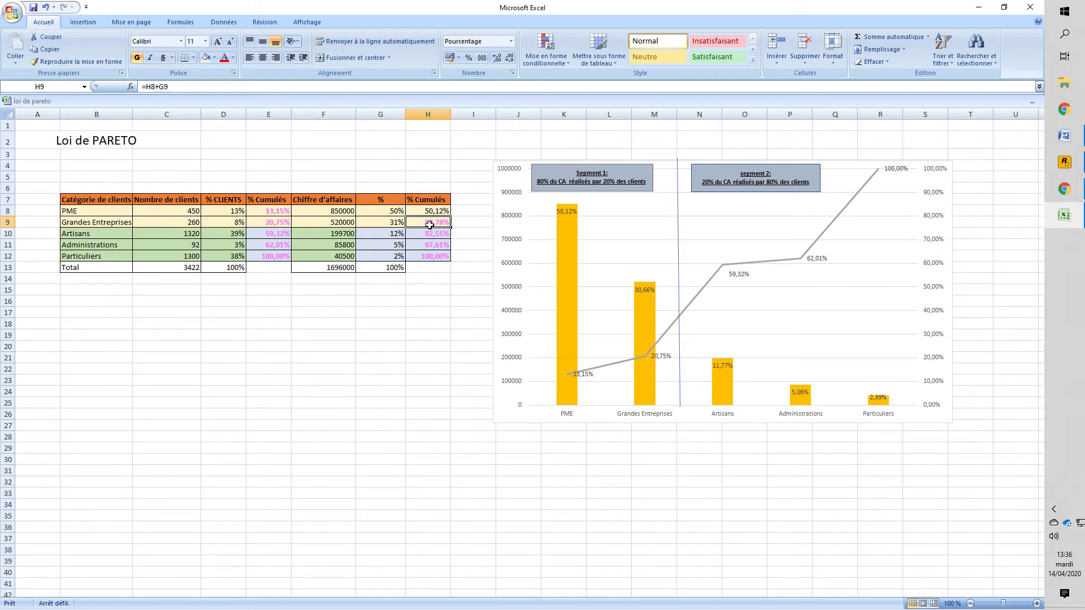
pyautogui.click(113, 241)
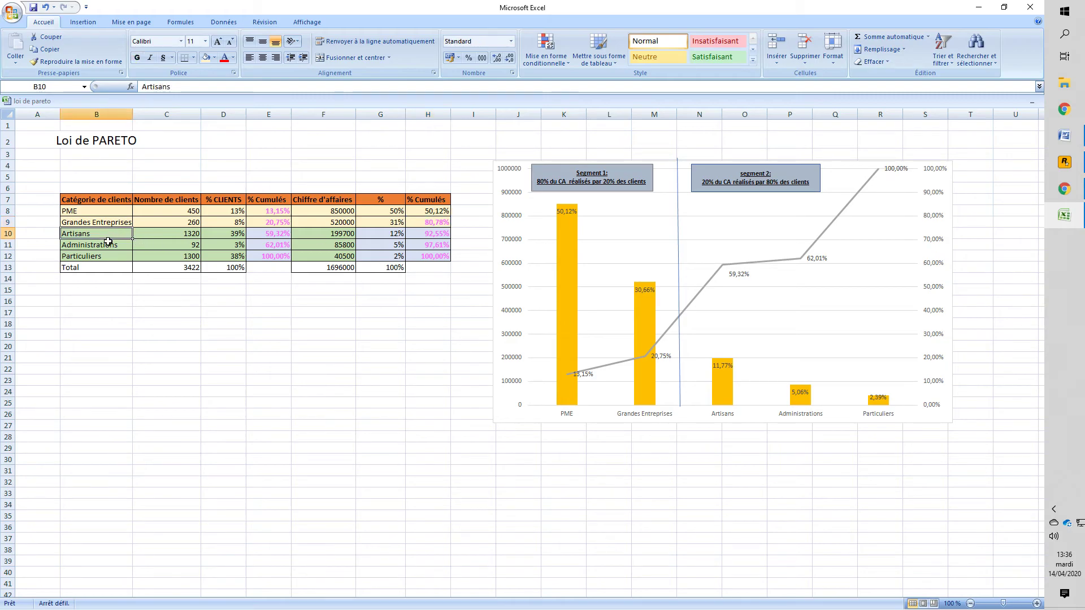
pyautogui.click(107, 256)
pyautogui.click(110, 245)
pyautogui.click(112, 235)
pyautogui.click(124, 256)
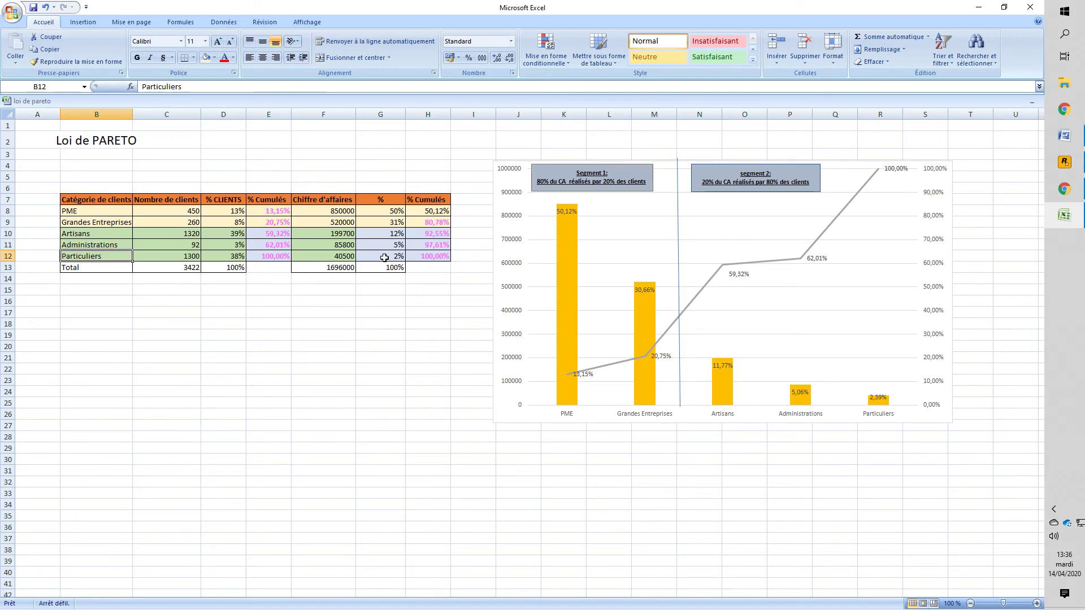